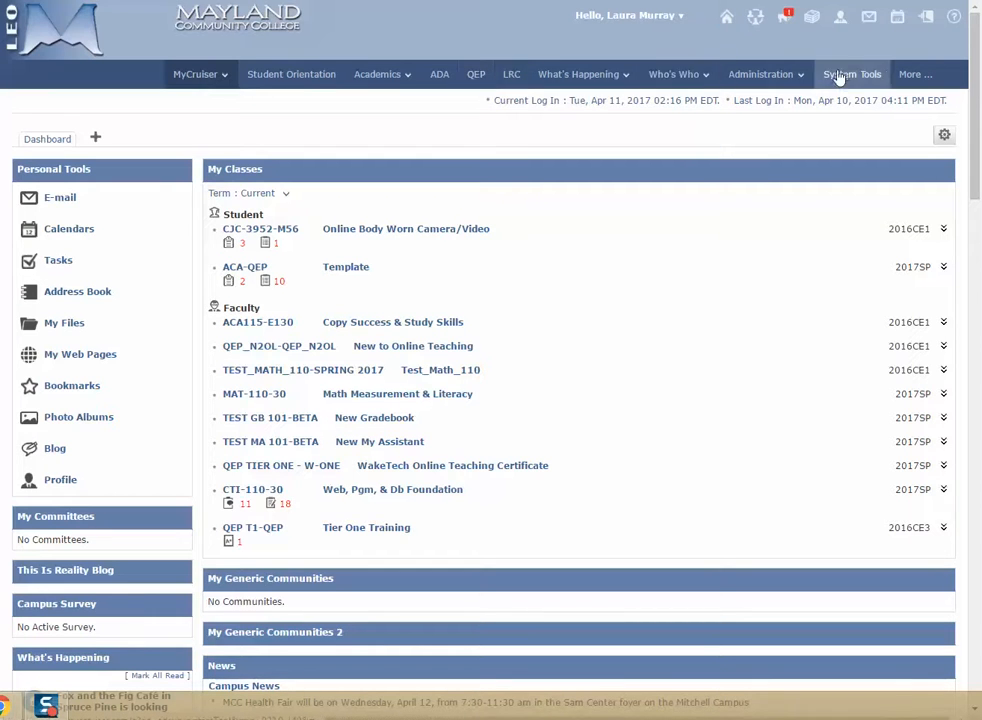
Look through the Campus Cruiser Faculty Manuals in Faculty Resources down to the list of PDF manuals
left_click(906, 76)
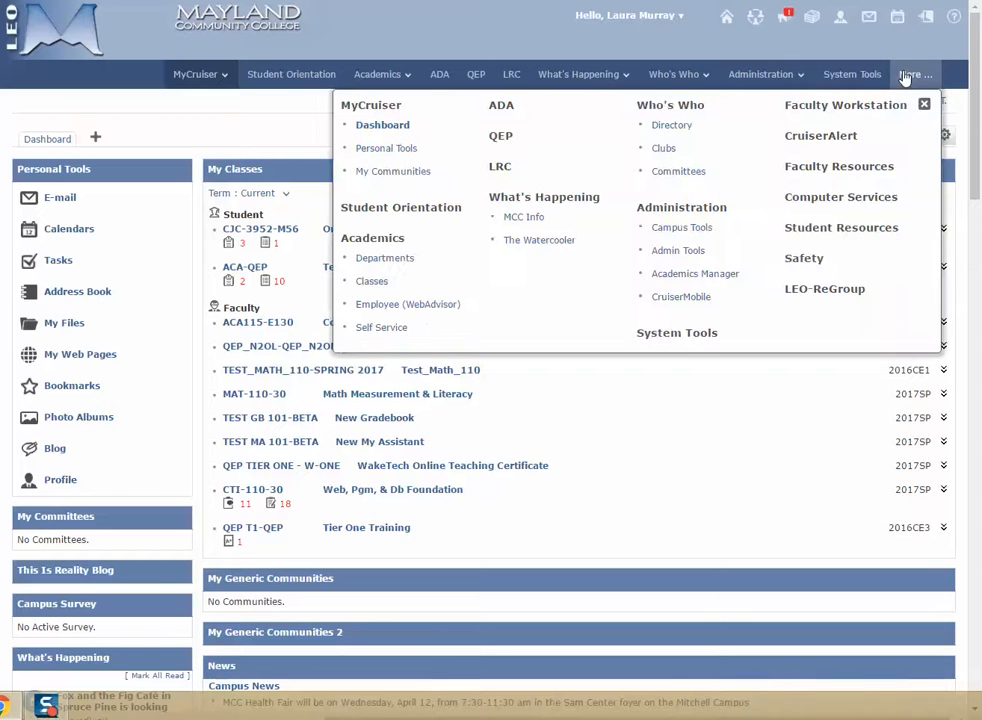
left_click(864, 170)
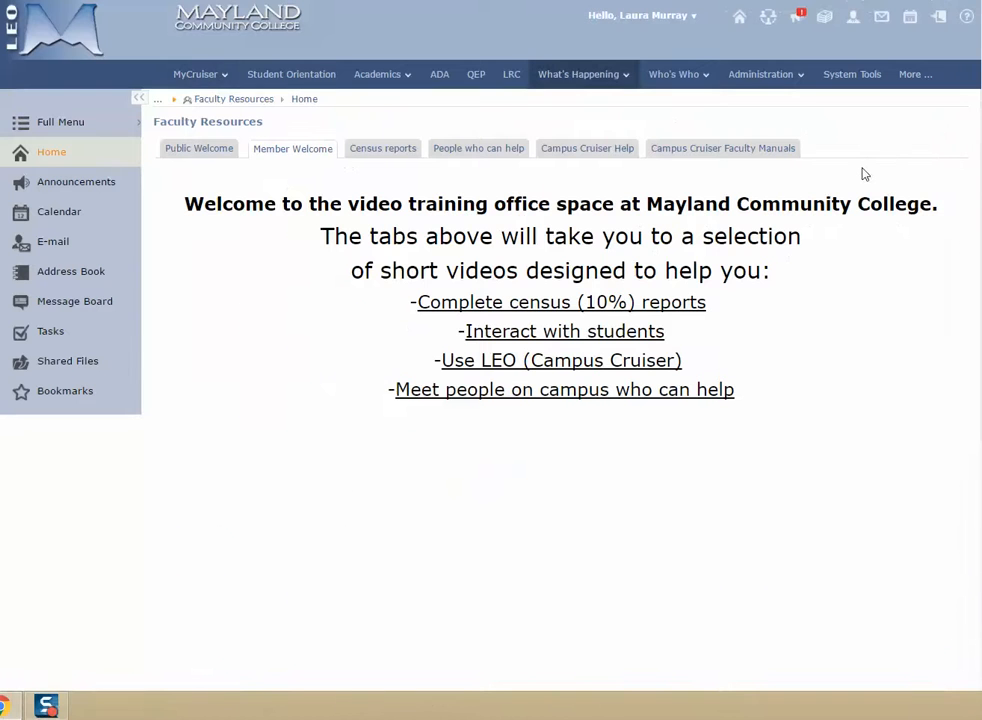
left_click(743, 157)
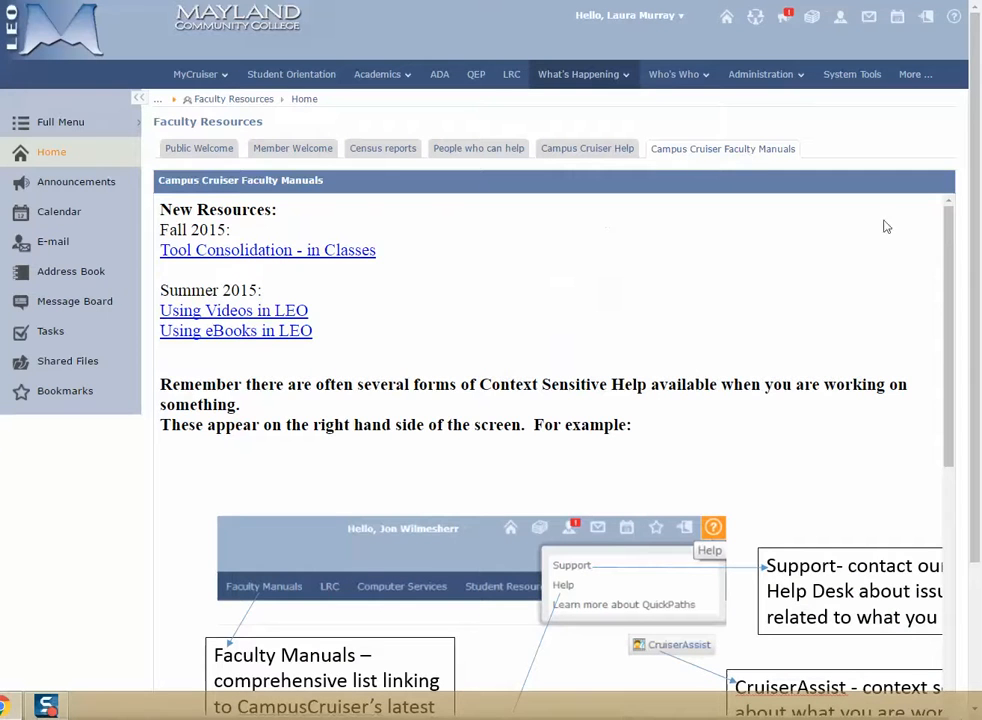
left_click_drag(953, 234, 936, 598)
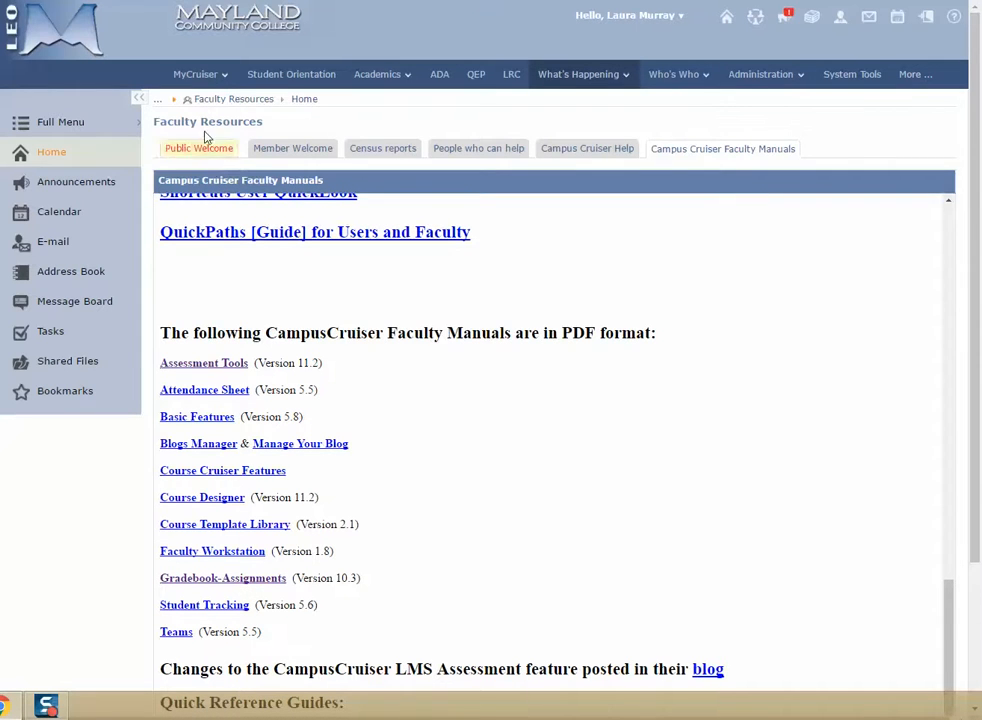
Return to the dashboard and open the Assignments Editor of the QEP T1-QEP Tier One Training class
left_click(219, 79)
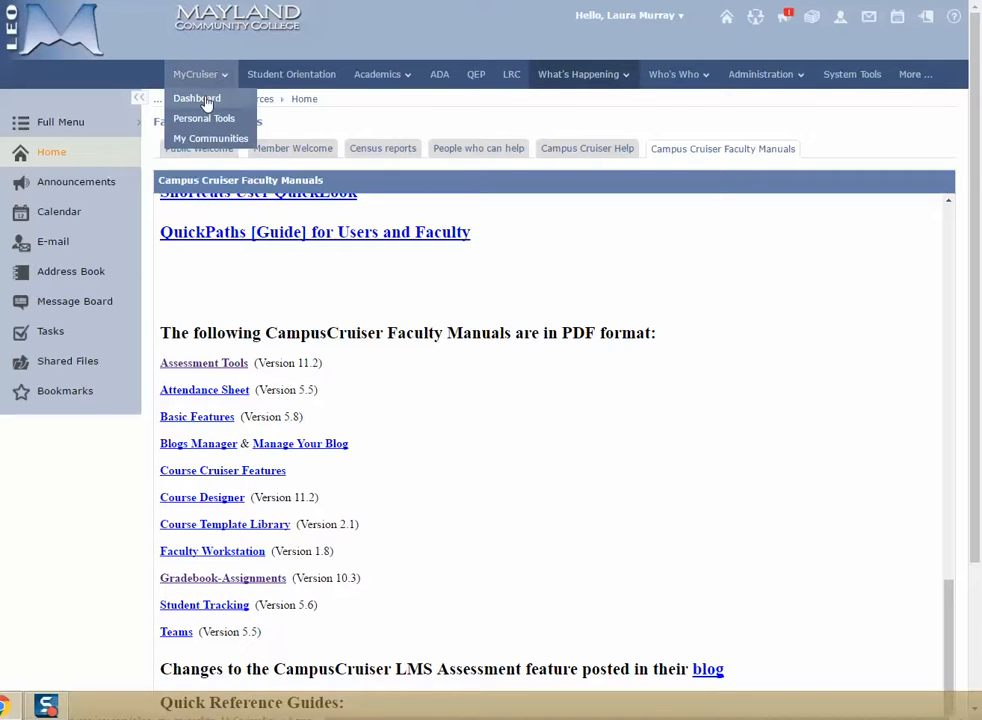
left_click(206, 101)
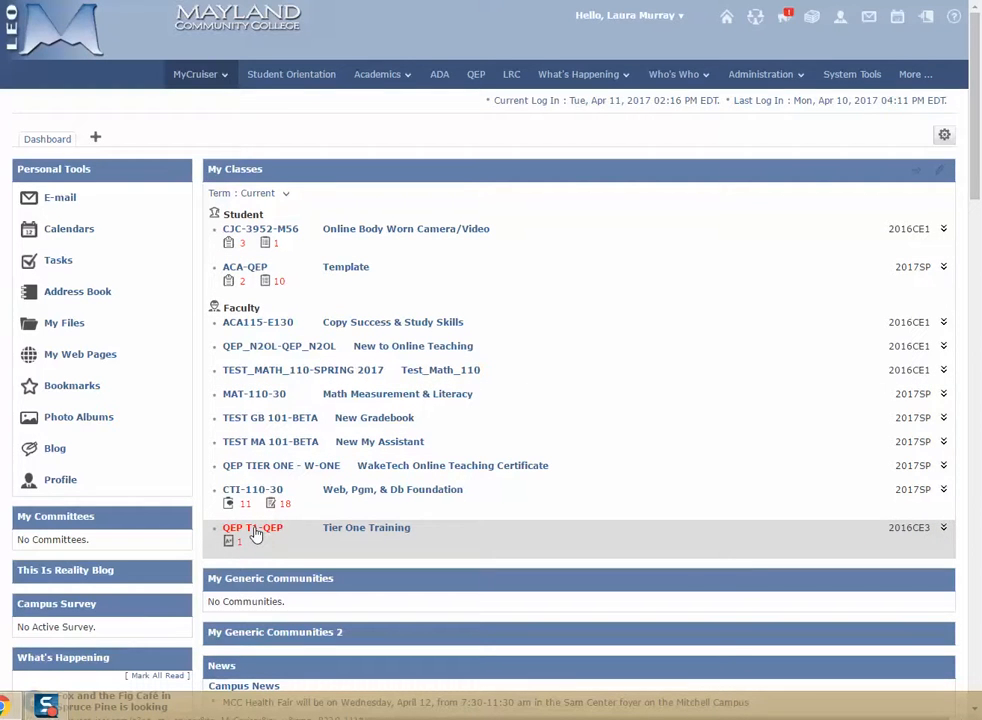
left_click(255, 534)
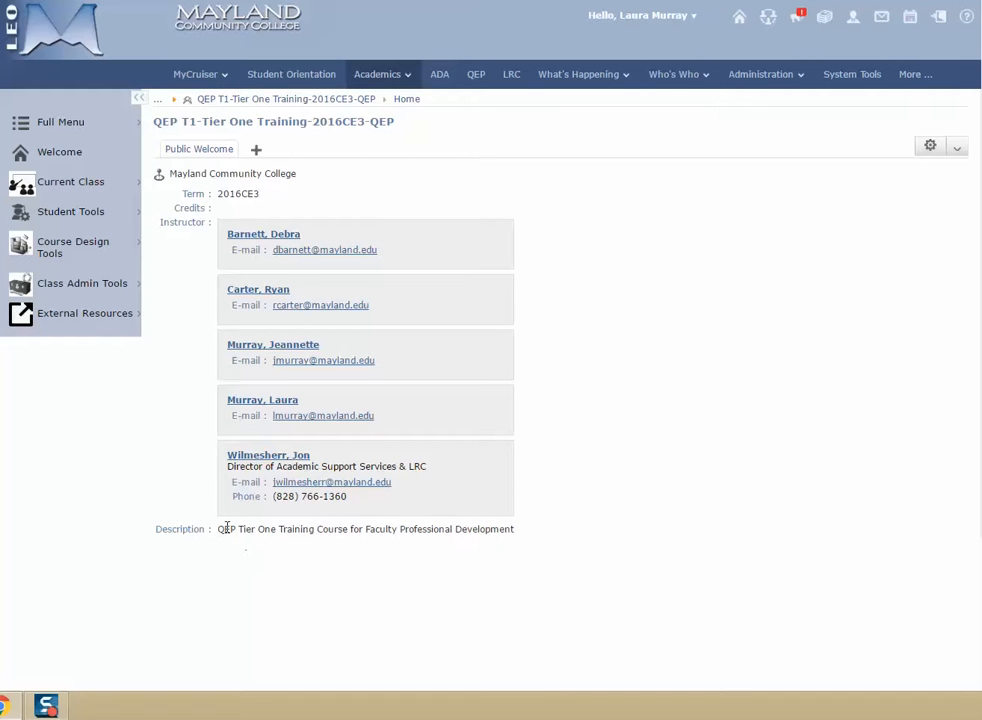
mouse_move(85, 238)
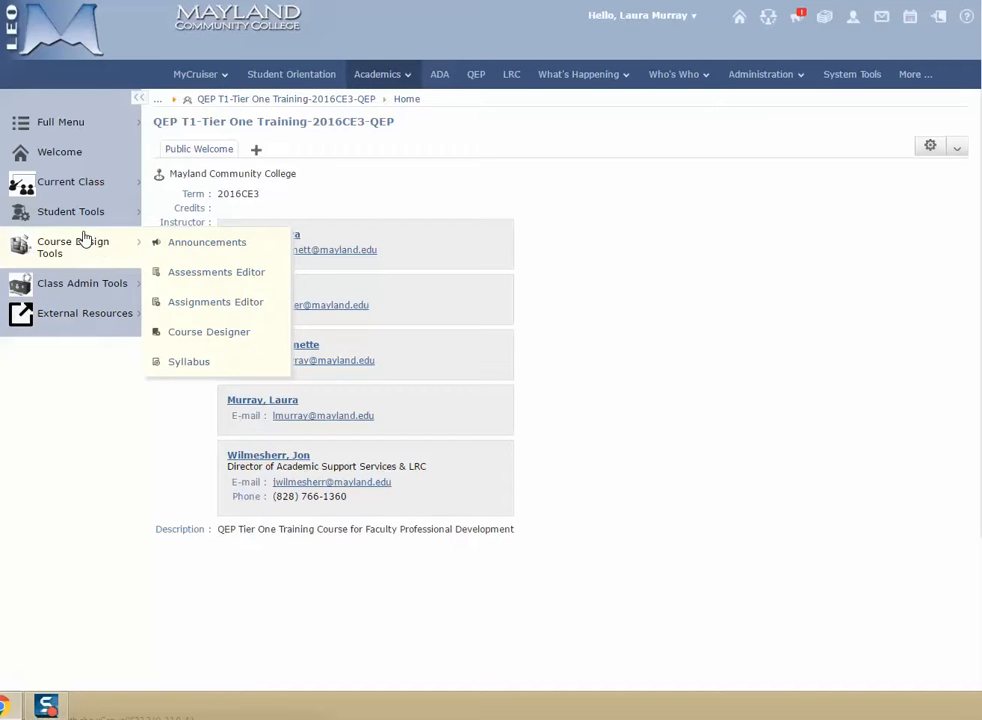
left_click(218, 304)
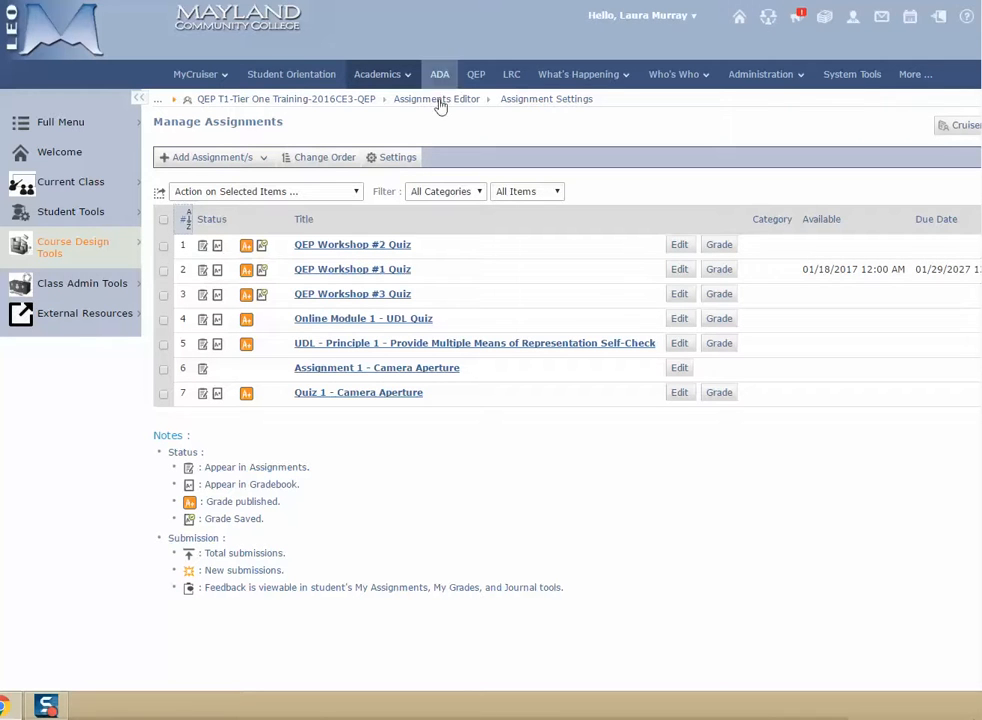
Save the default assignment submission settings with unlimited submissions and Do Not Close, and return to the assignments list
left_click(398, 158)
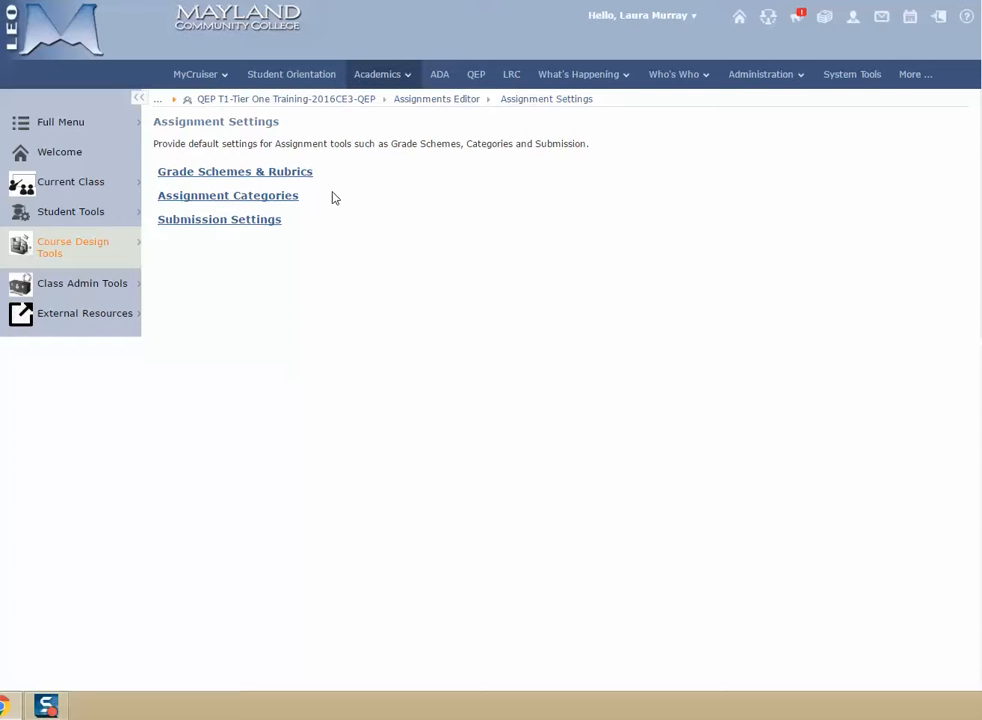
left_click(261, 227)
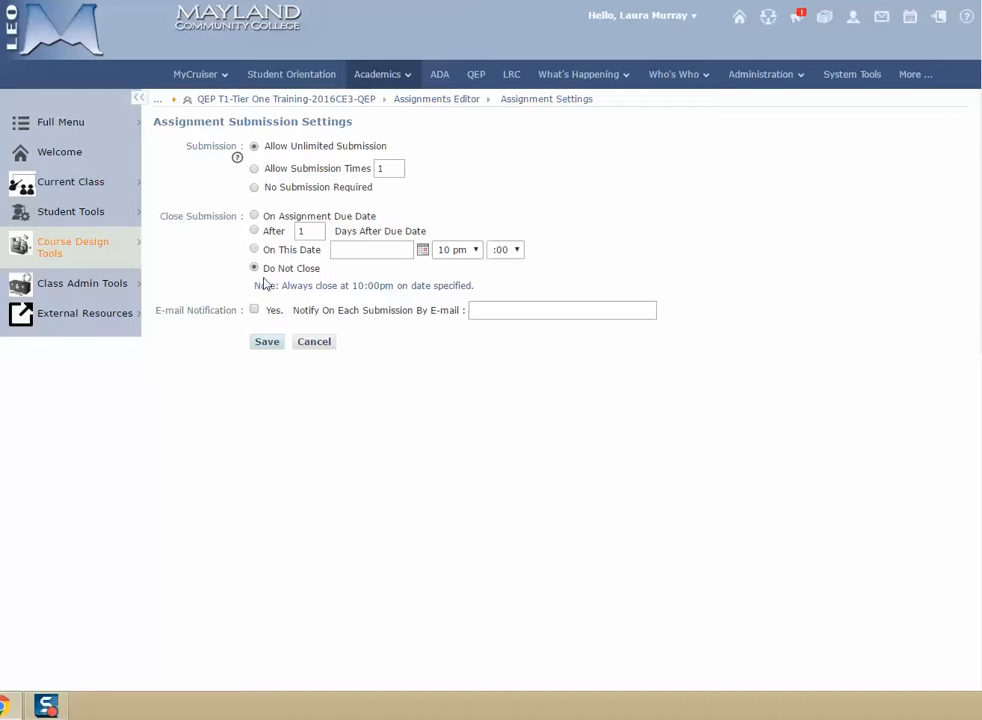
left_click(274, 343)
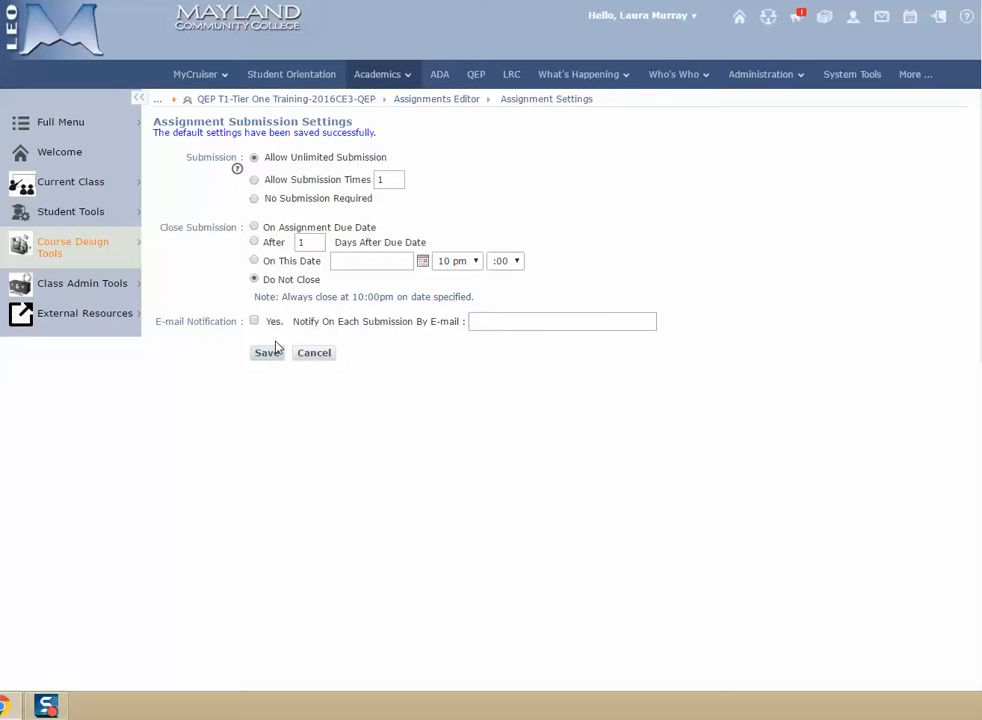
left_click(422, 108)
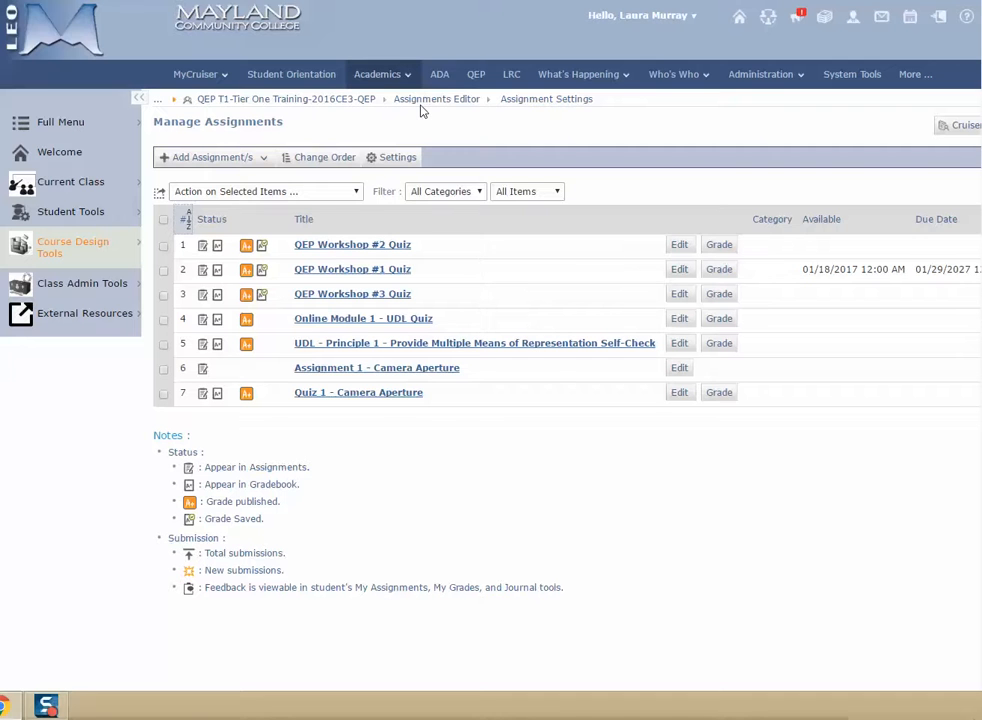
Add a single new assignment titled "Google Image Assignment"
left_click(234, 164)
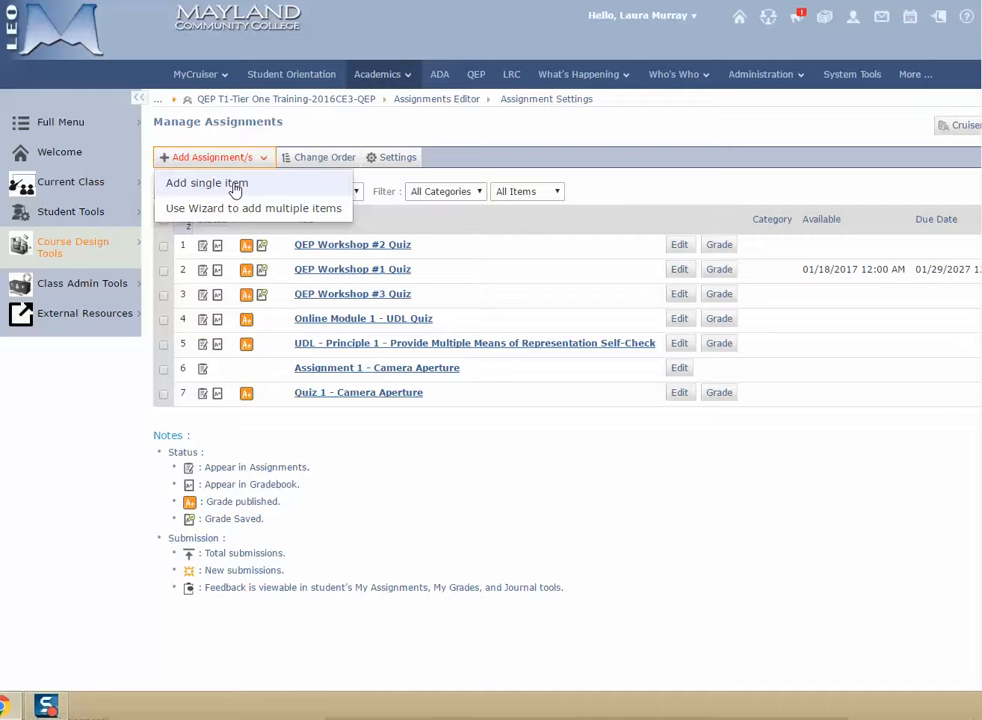
left_click(235, 188)
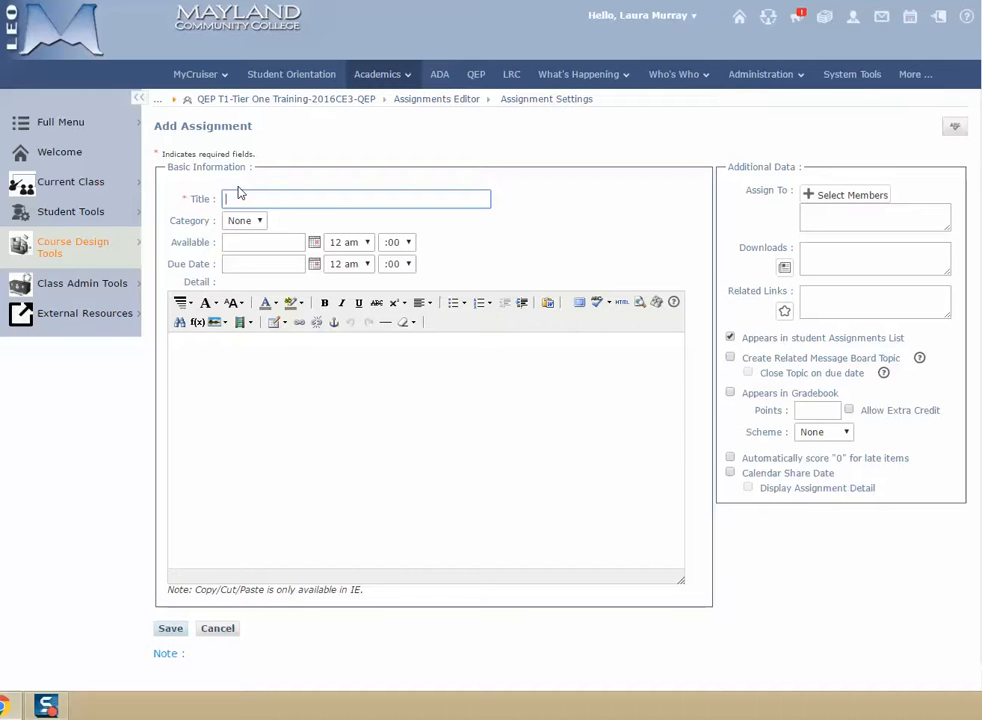
type("Google Image Assignment")
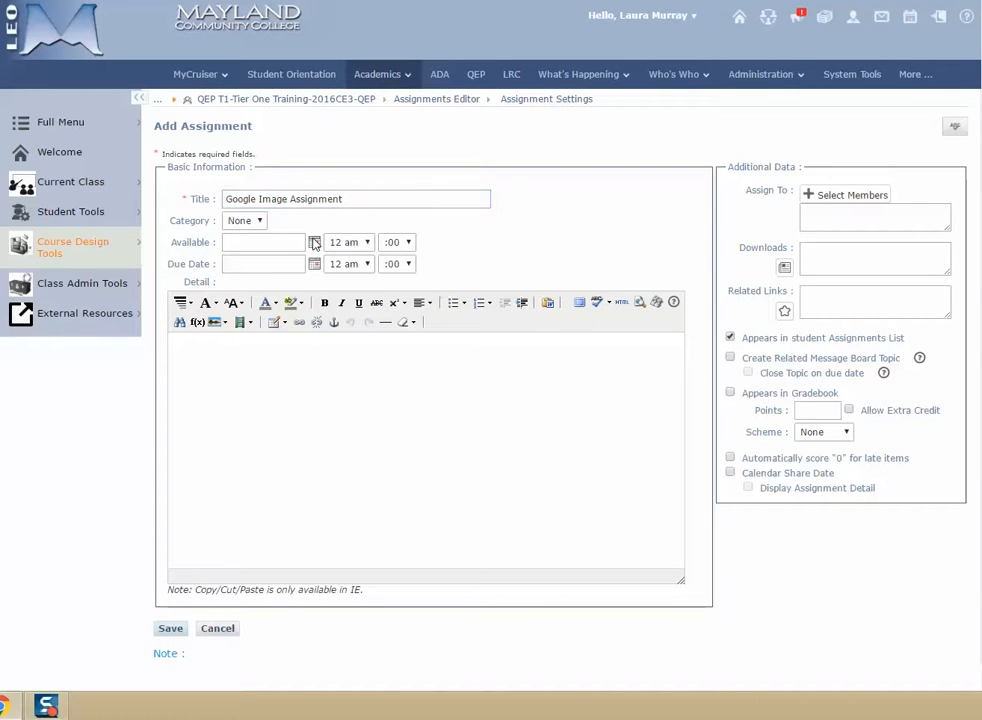
Set the assignment's available date to 04/11/2017 and its due date to 04/28/2017
left_click(262, 242)
left_click(266, 341)
left_click(315, 266)
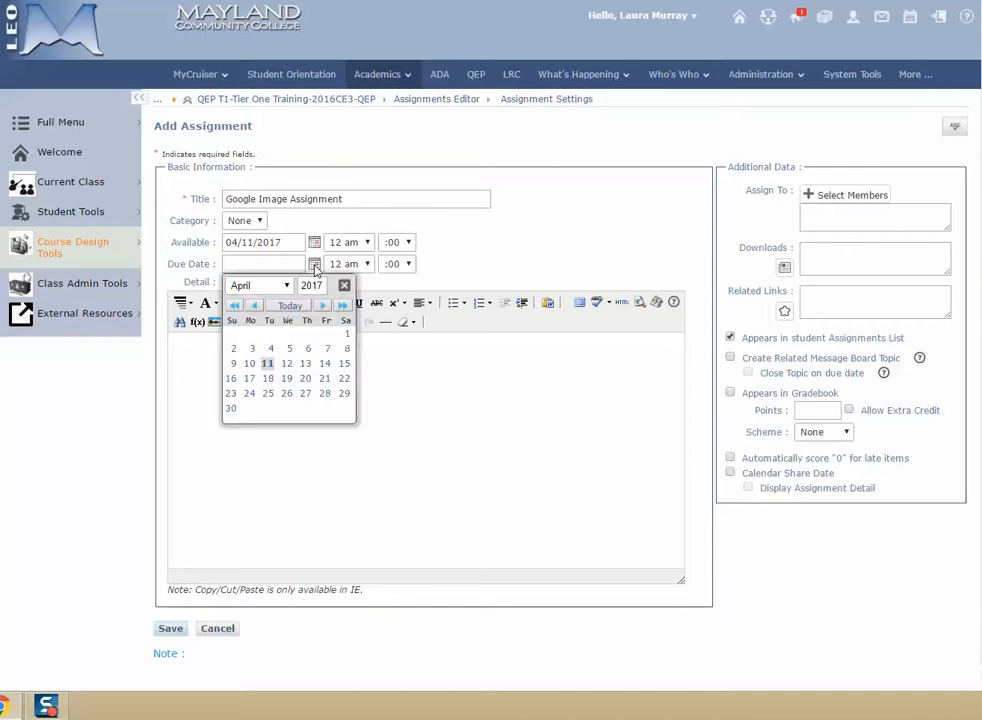
left_click(325, 394)
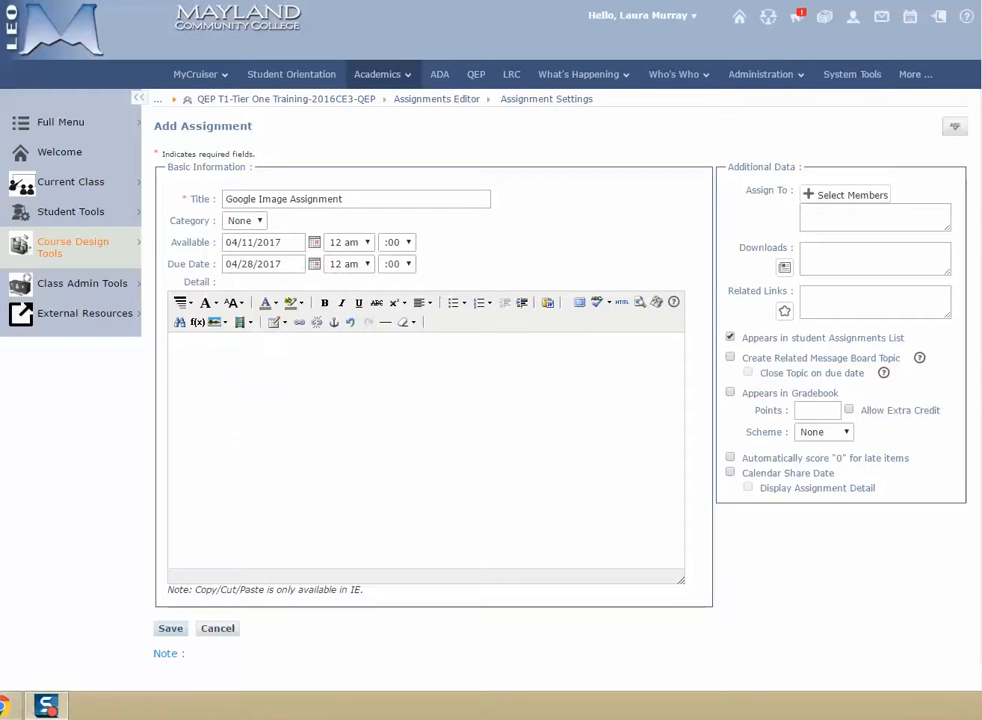
Paste the copied goal statement and cat image search instructions into the assignment detail, and remove the extra blank line below the goal
left_click(194, 349)
type("The goal of this assignment is to learn how to download, save and share images from the web.  Link to Google. Send a Google search on the word \"cat\" and limit the search to Images. Select a meaningful image of a cat and click on it to move to its individual display screen. Right click on the image. Choose Save image as and save it to your local drive. Use the Submit Your Assignment button below to submit the Image.")
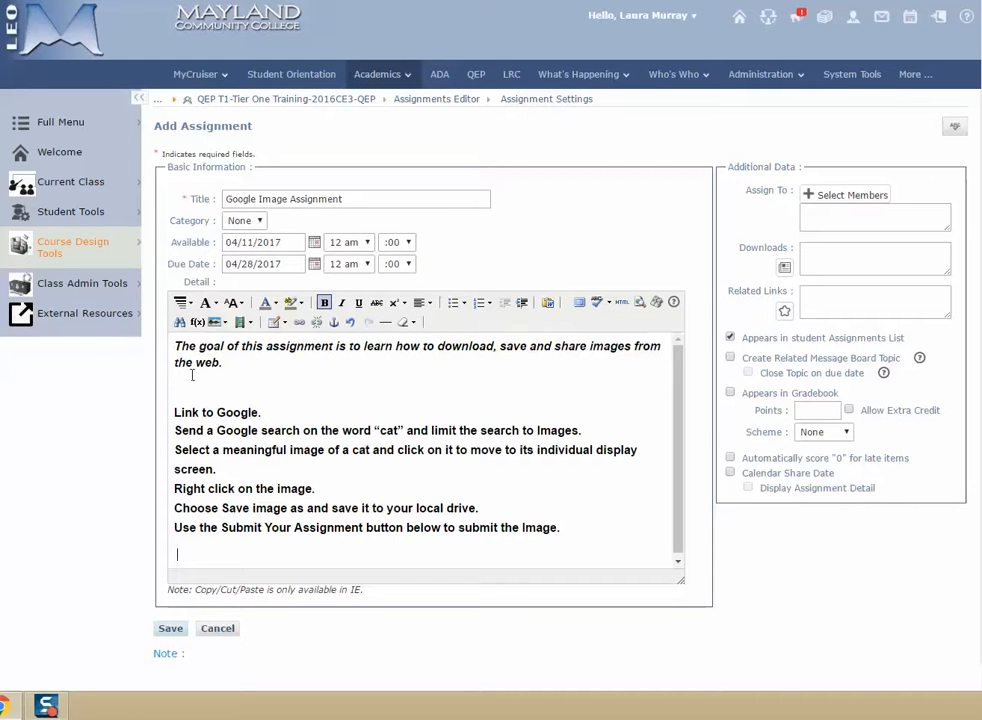
left_click(184, 382)
key("Delete")
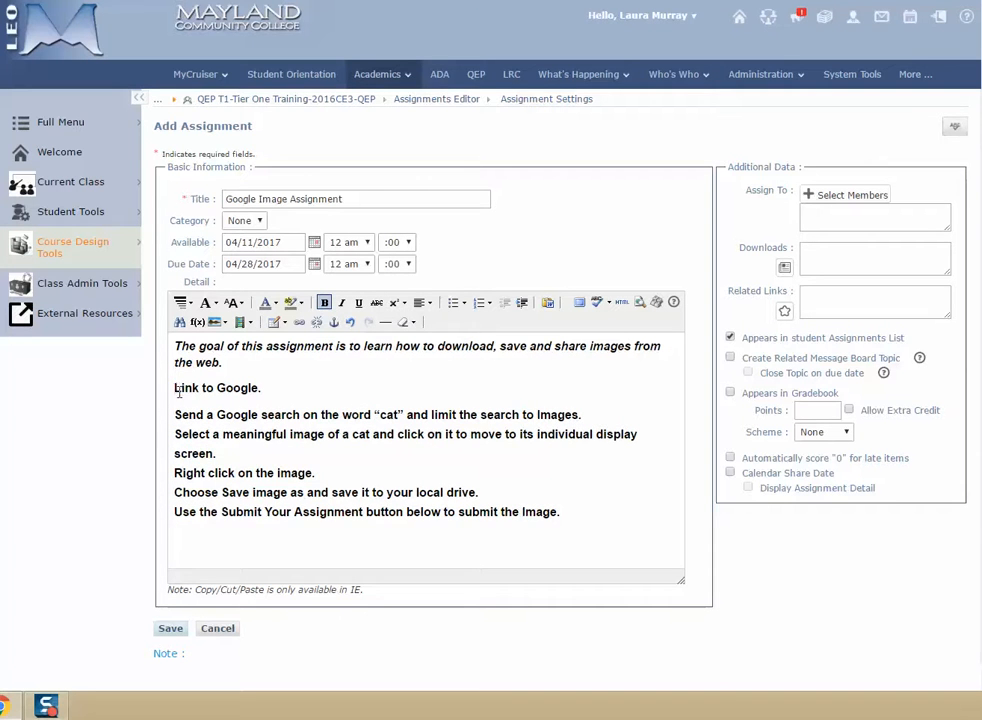
Format the instructions from "Link to Google." through "Use the Submit Your Assignment button" as a numbered list
left_click_drag(175, 388, 616, 512)
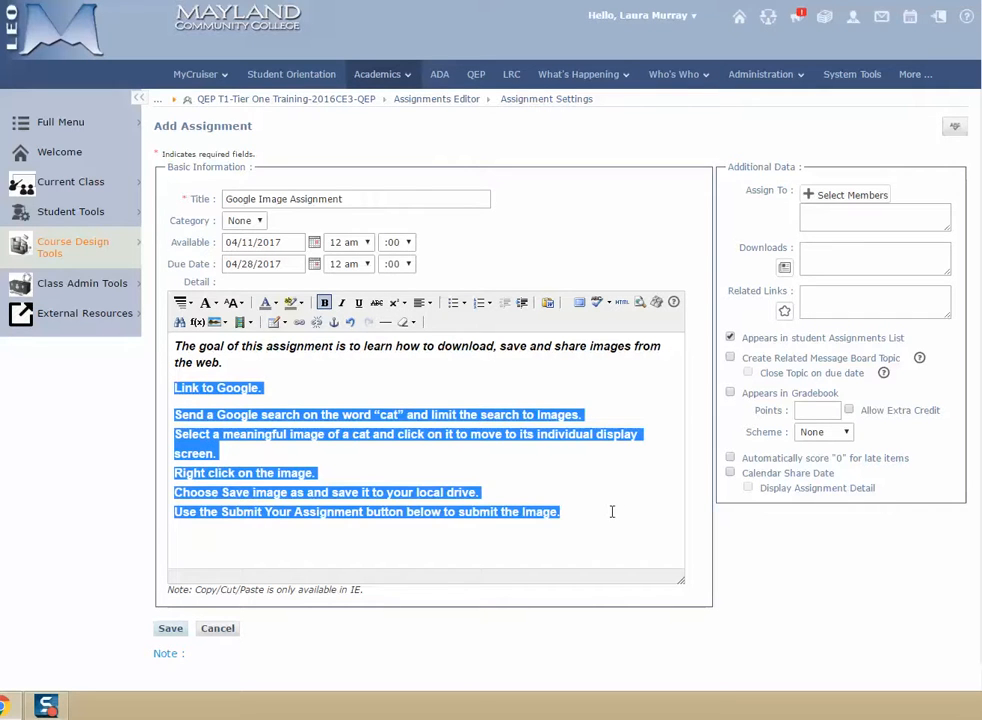
left_click(479, 302)
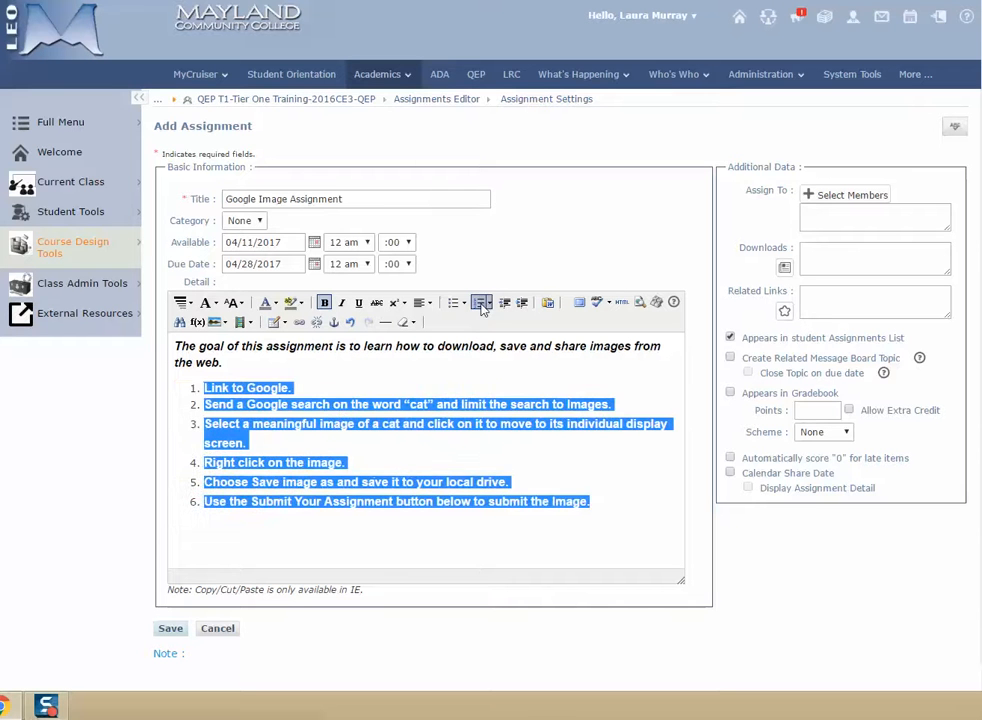
left_click(403, 460)
left_click_drag(248, 388, 293, 386)
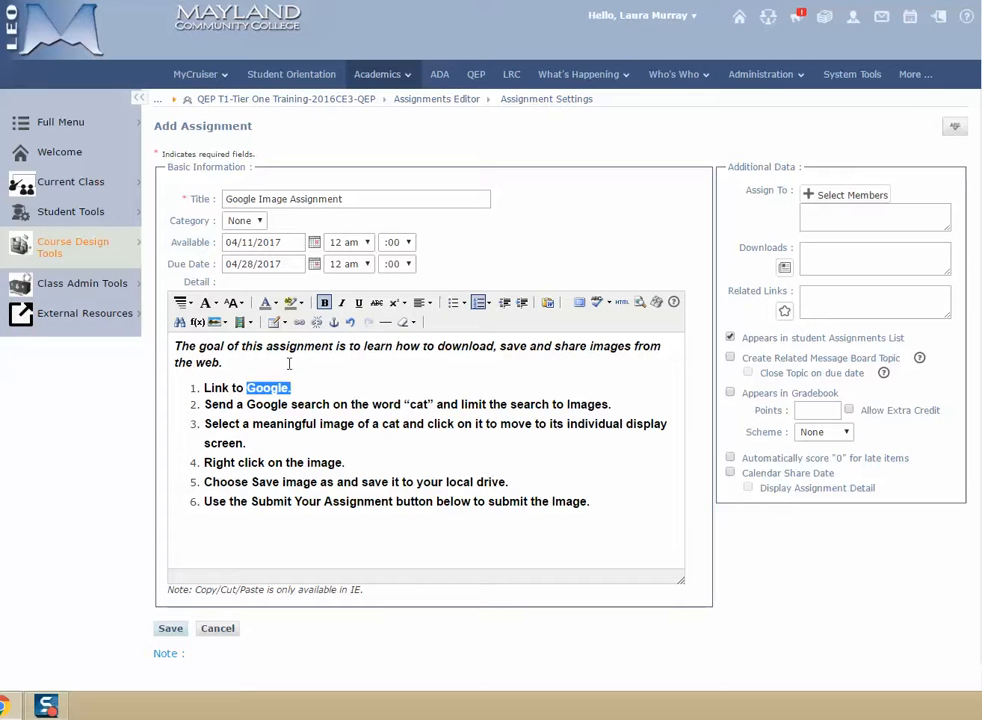
left_click(299, 322)
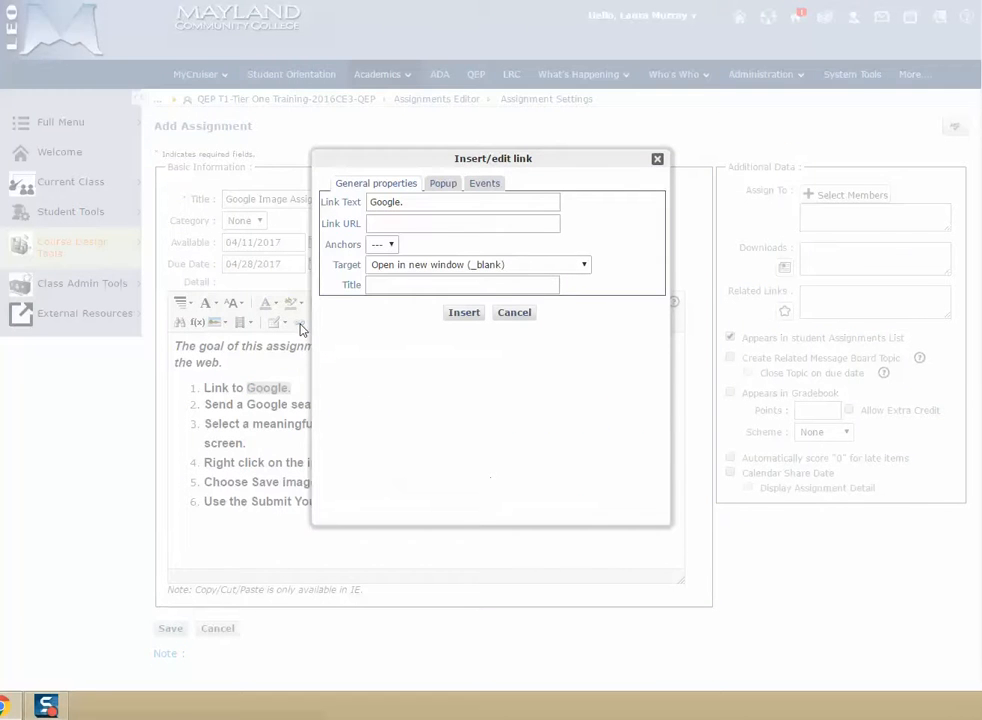
left_click(434, 225)
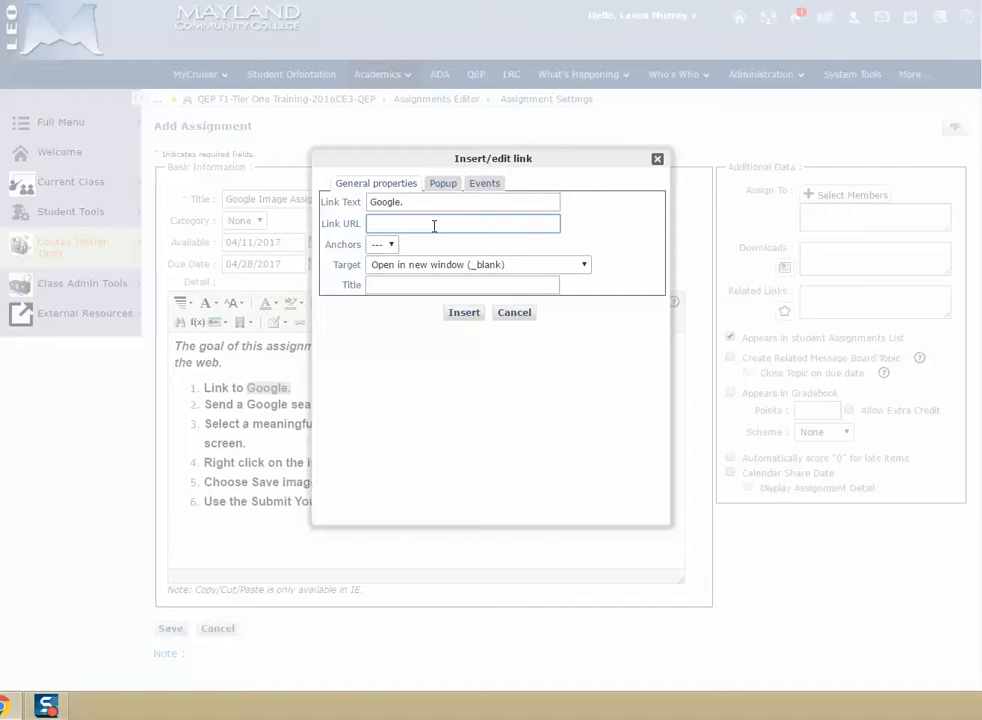
type("http://www.google.com")
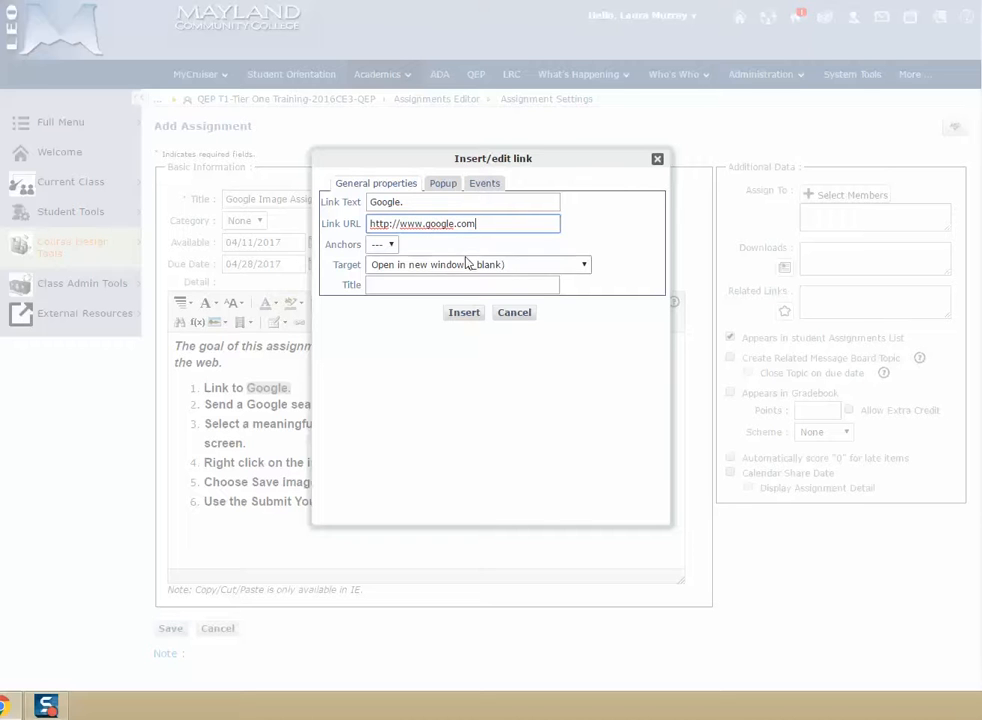
left_click(466, 313)
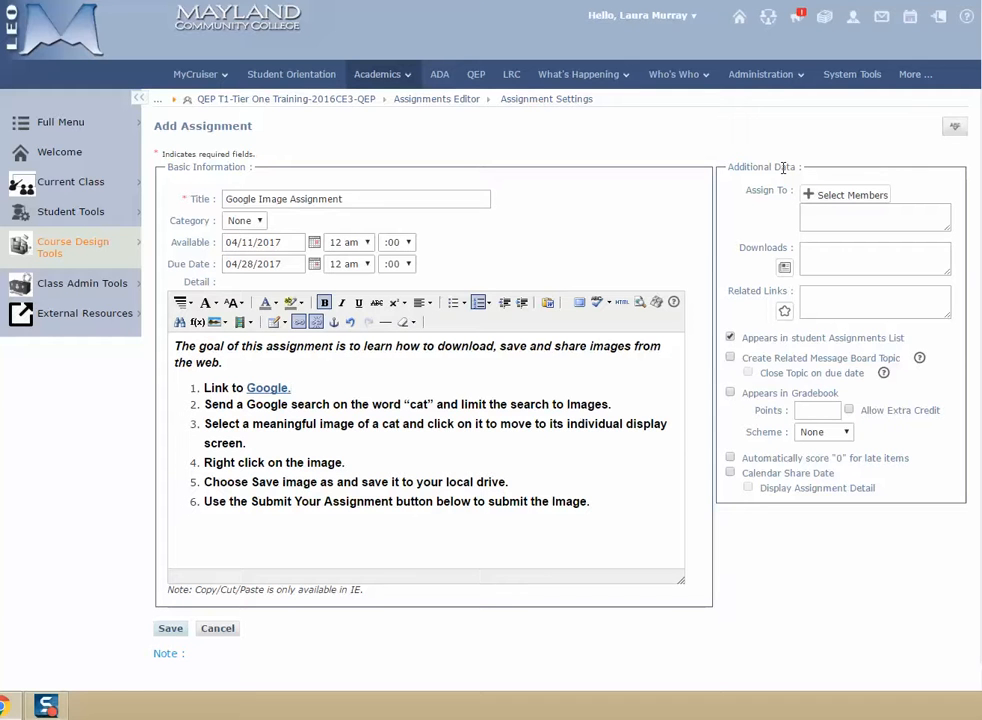
Save the assignment with Appears in student Assignments List turned off, and open Google Image Assignment from the assignments list
left_click(730, 338)
left_click(170, 629)
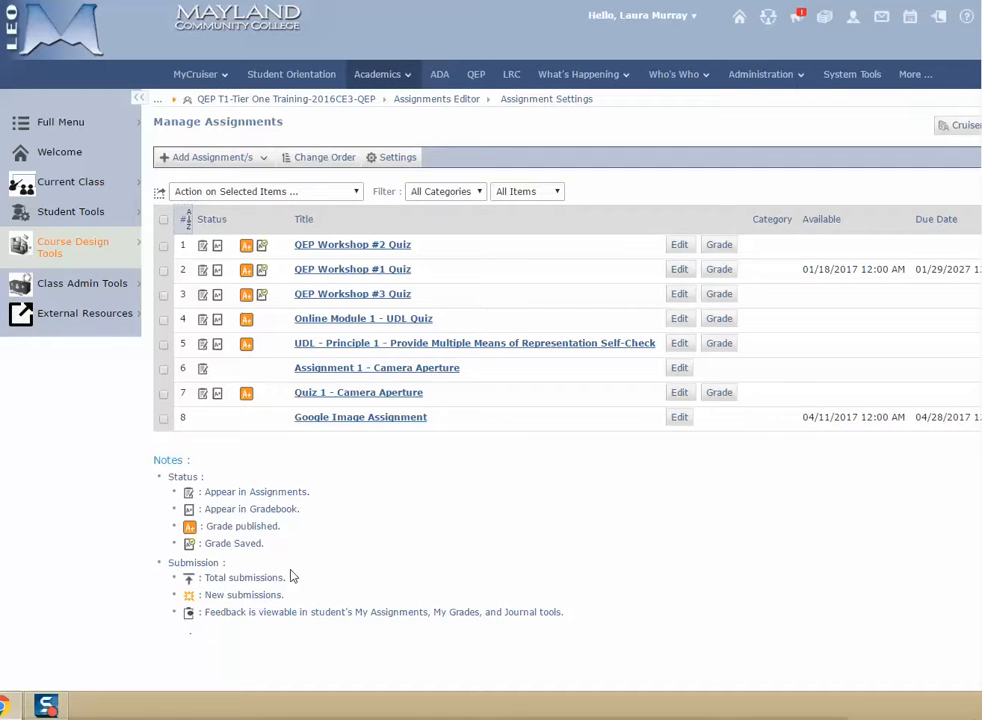
left_click(343, 425)
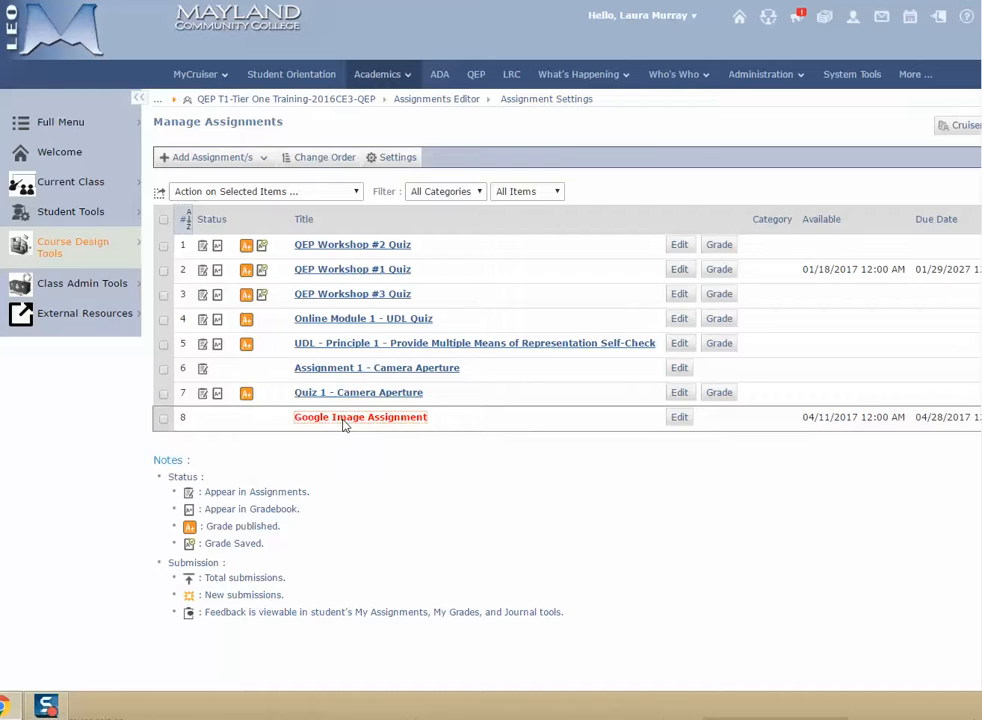